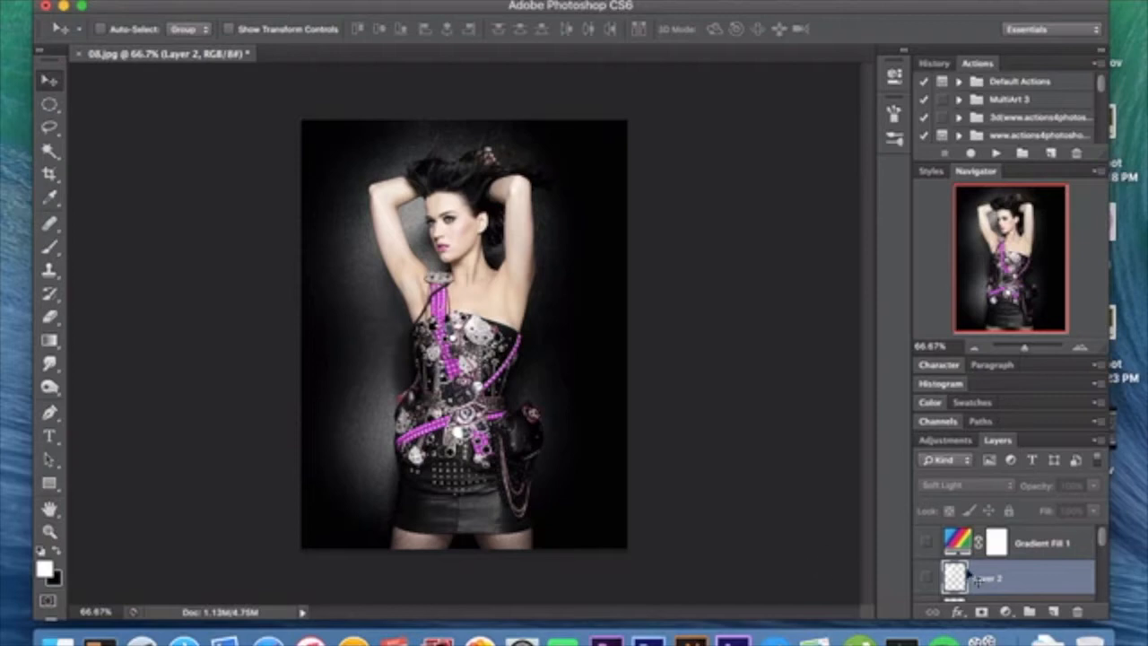
Step: Show the Brightness/Contrast adjustment layer above Layer 0 and review its brightness and contrast settings
scroll(972, 575, down, 3)
click(983, 593)
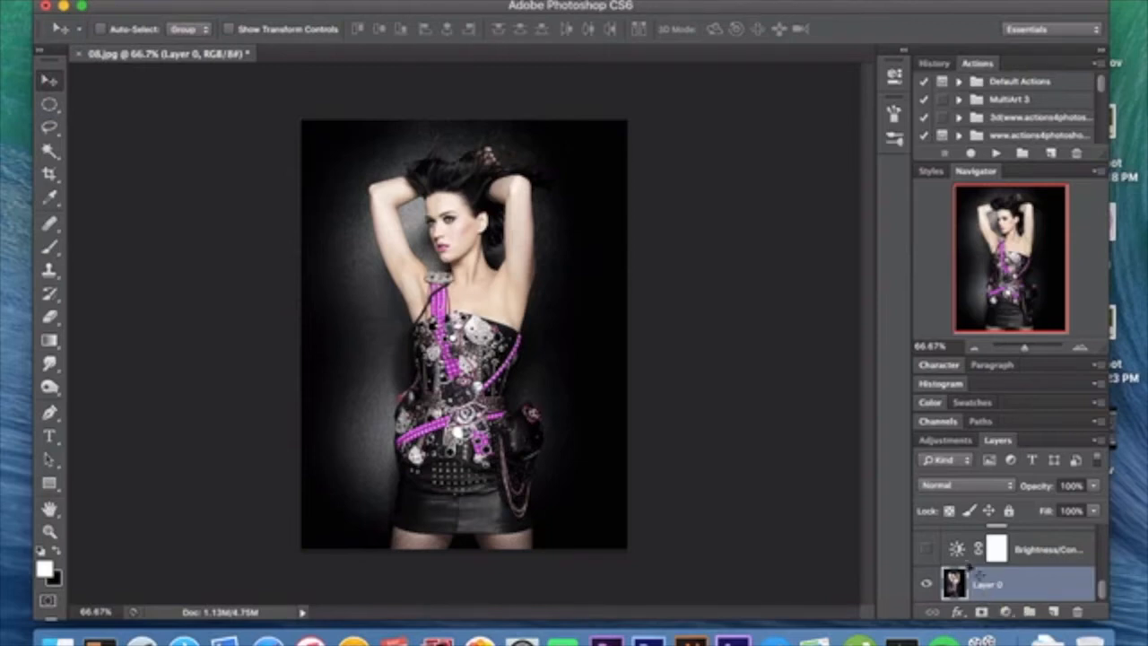
click(926, 548)
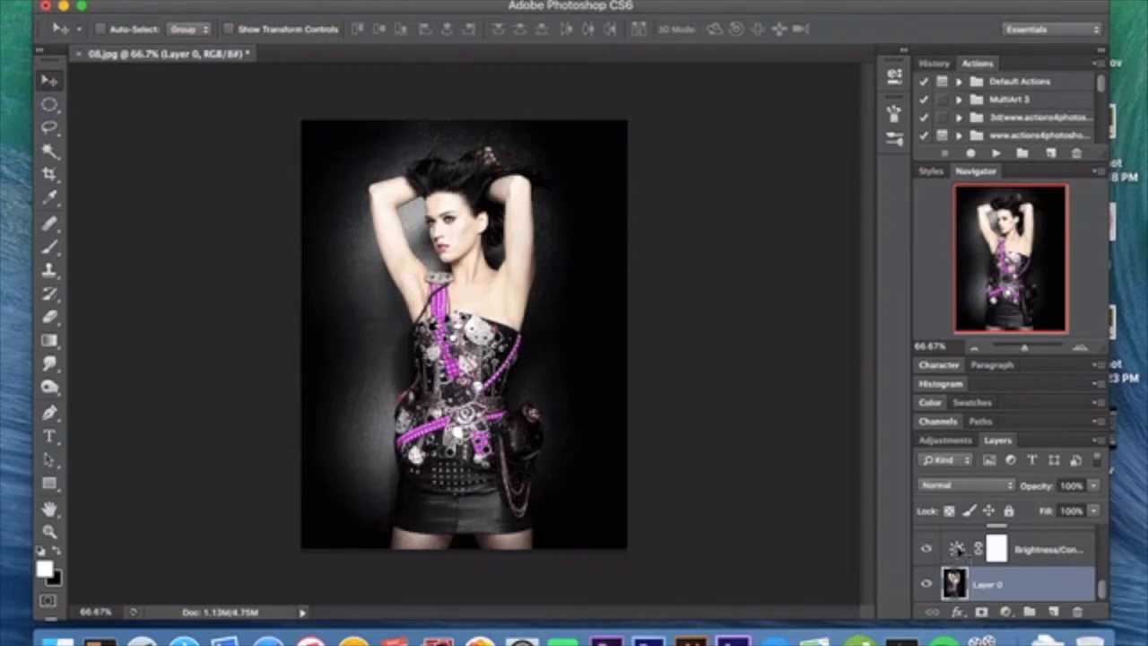
double_click(964, 554)
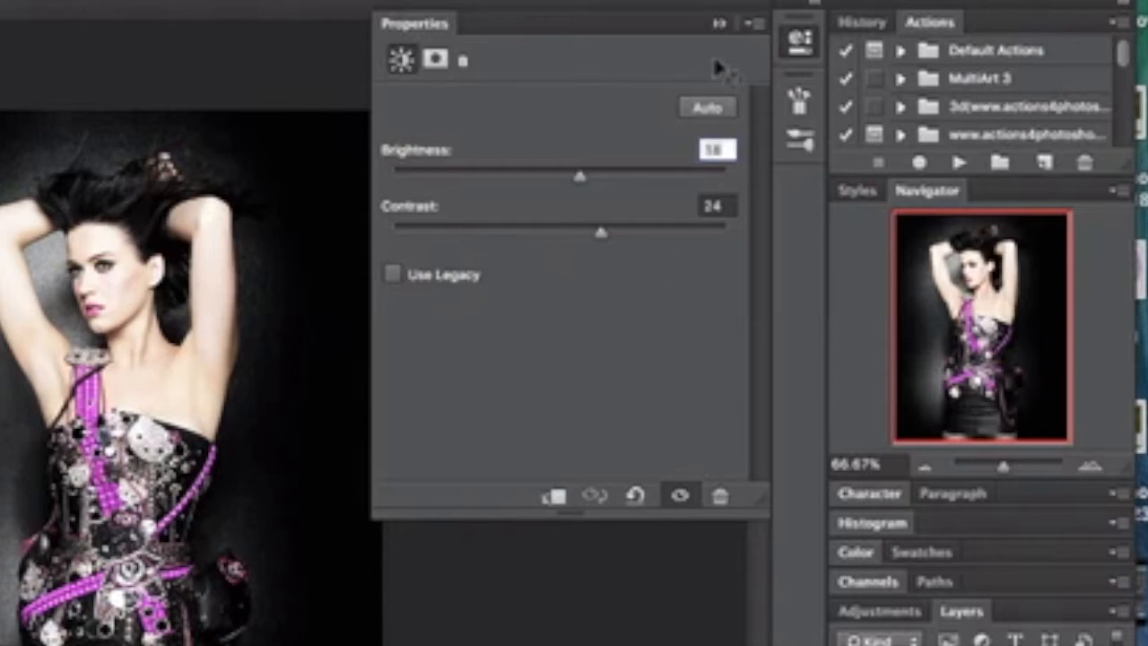
click(718, 23)
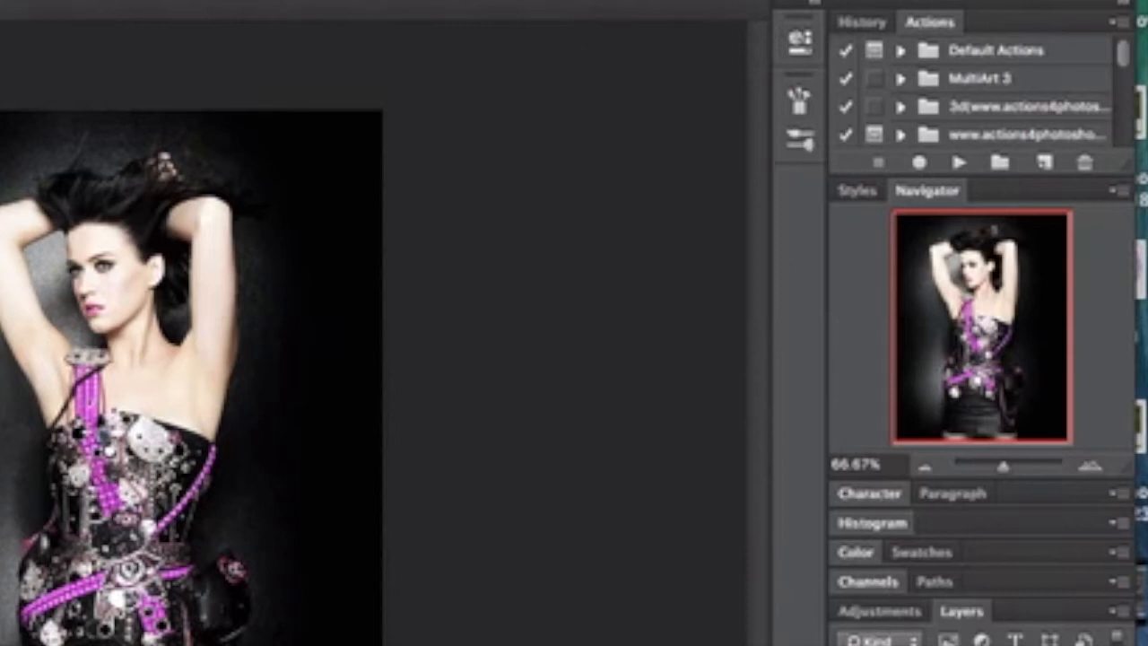
Step: Show the Exposure and Levels adjustment layers and review the settings of each
key(super+z)
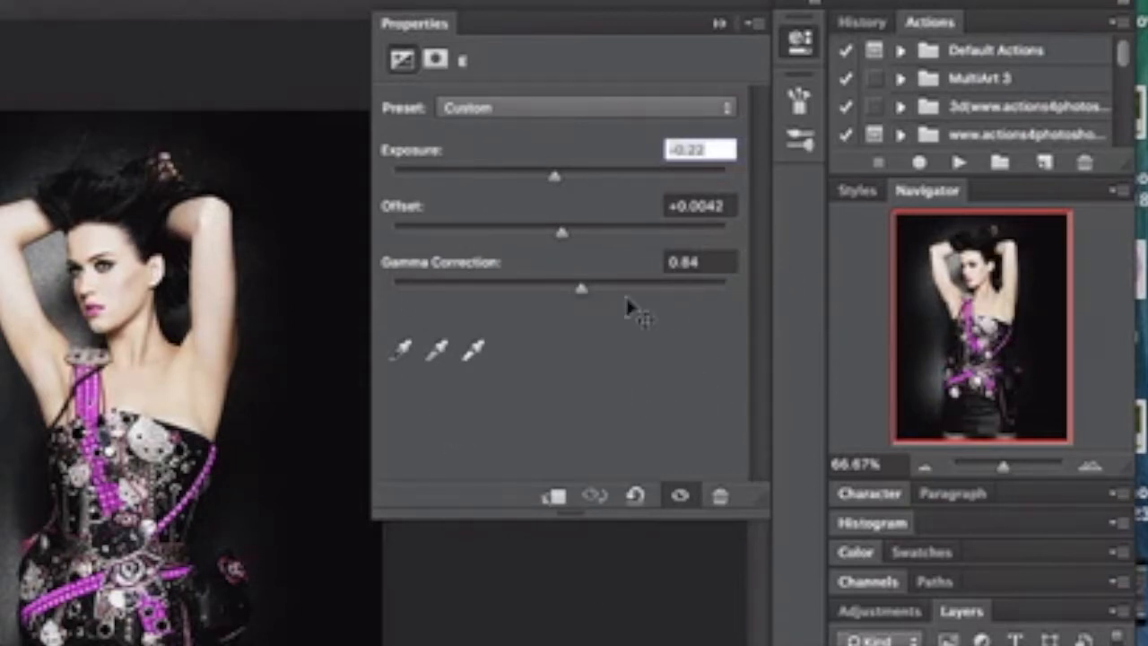
click(721, 24)
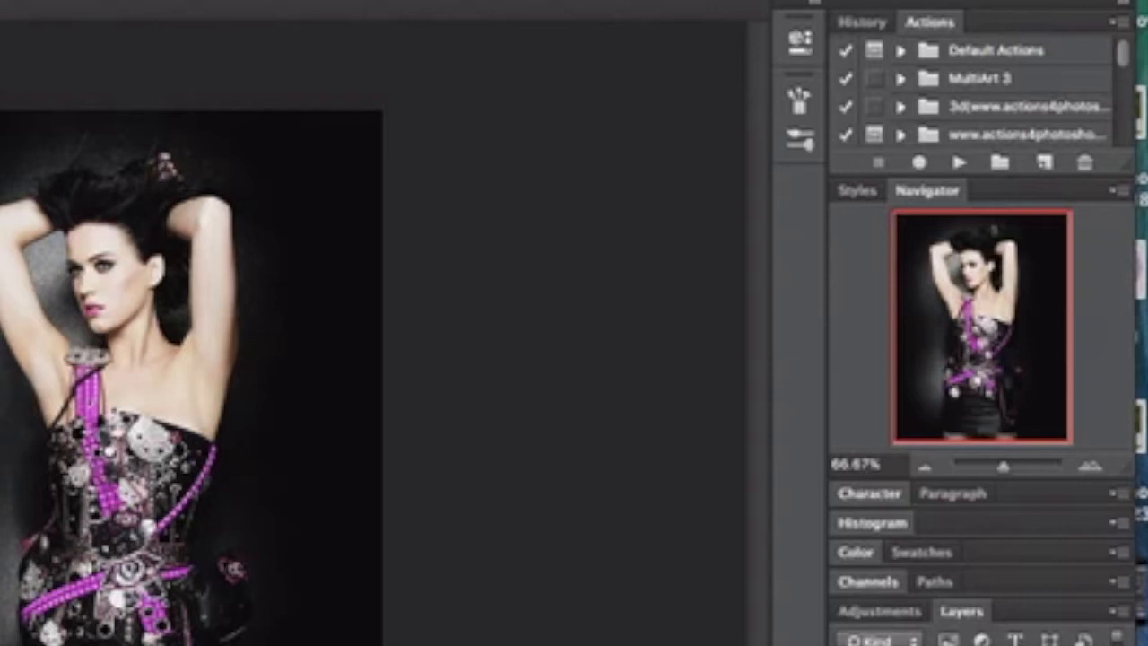
key(super+z)
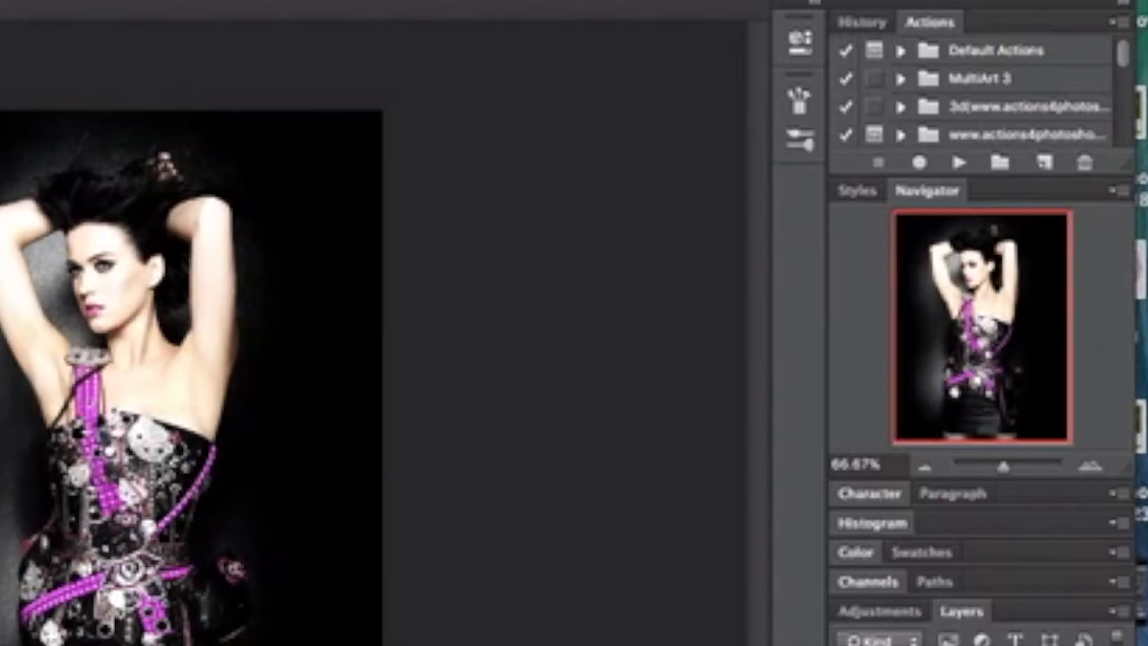
double_click(883, 644)
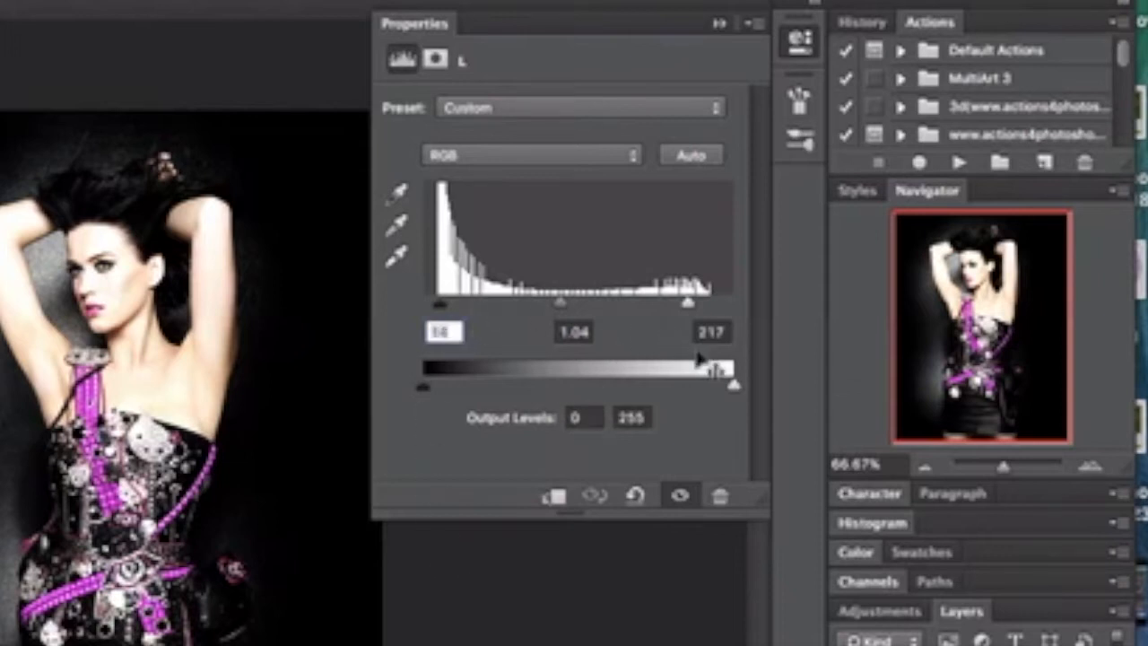
click(721, 24)
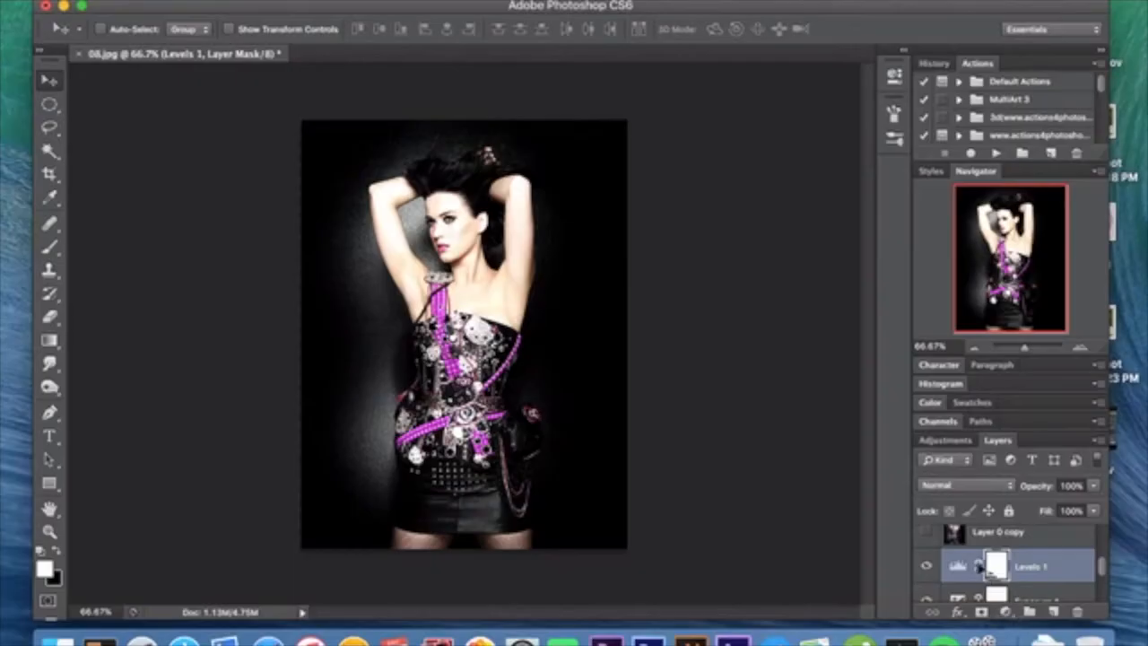
Step: Select the Layer 0 copy layer above Levels 1 and show it
scroll(979, 565, down, 2)
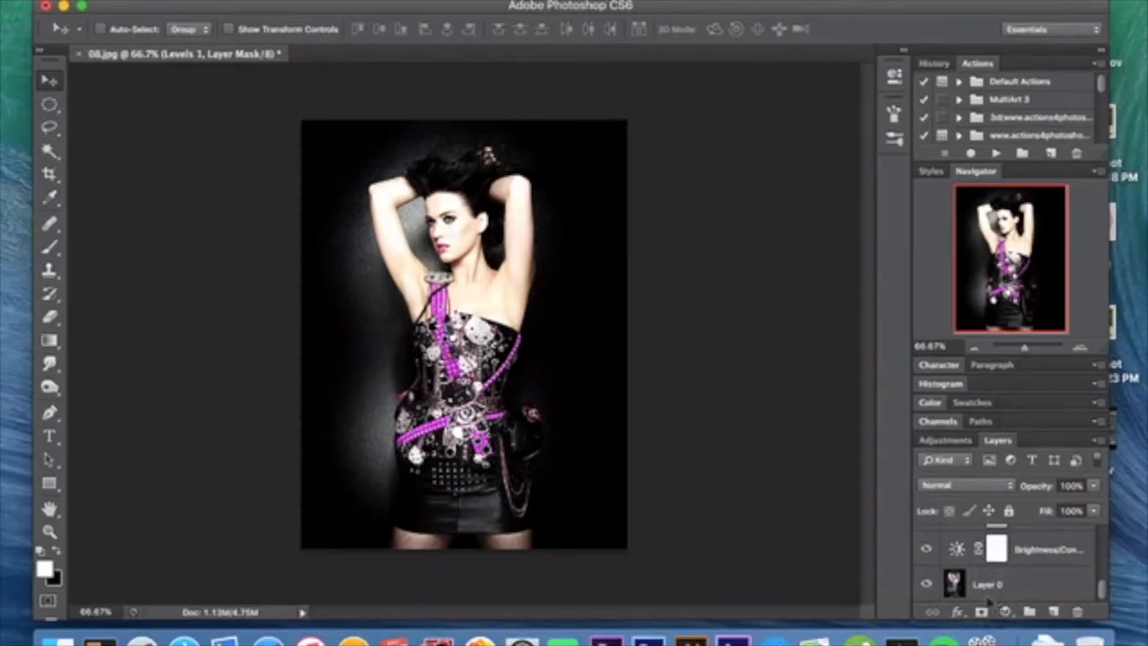
click(988, 584)
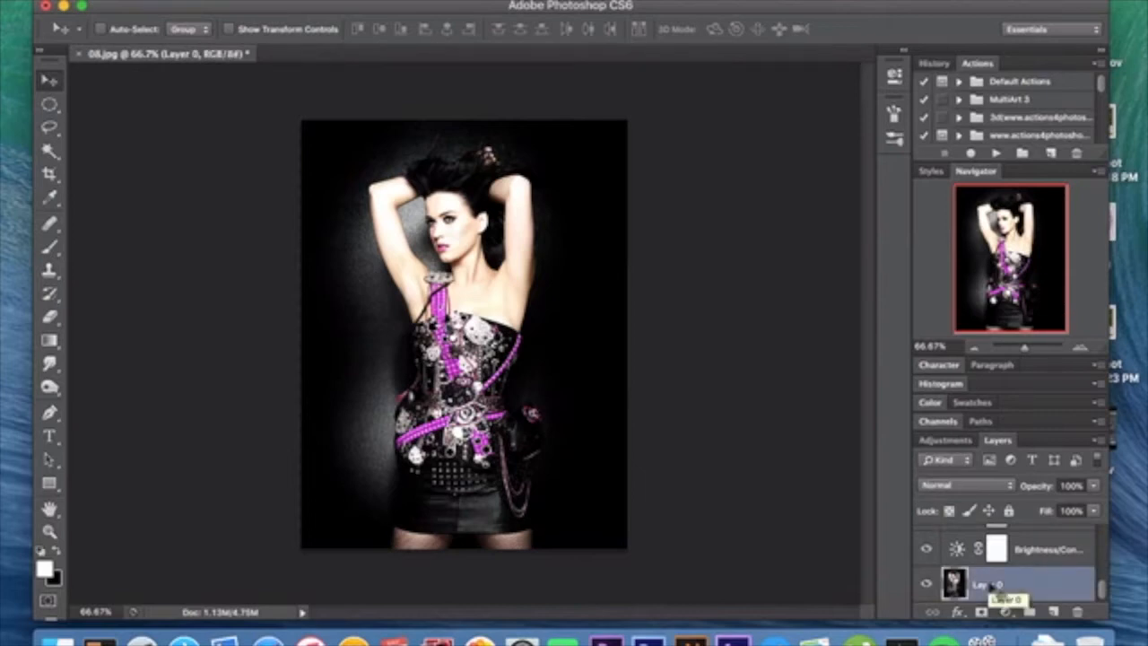
scroll(990, 587, up, 5)
scroll(990, 587, down, 1)
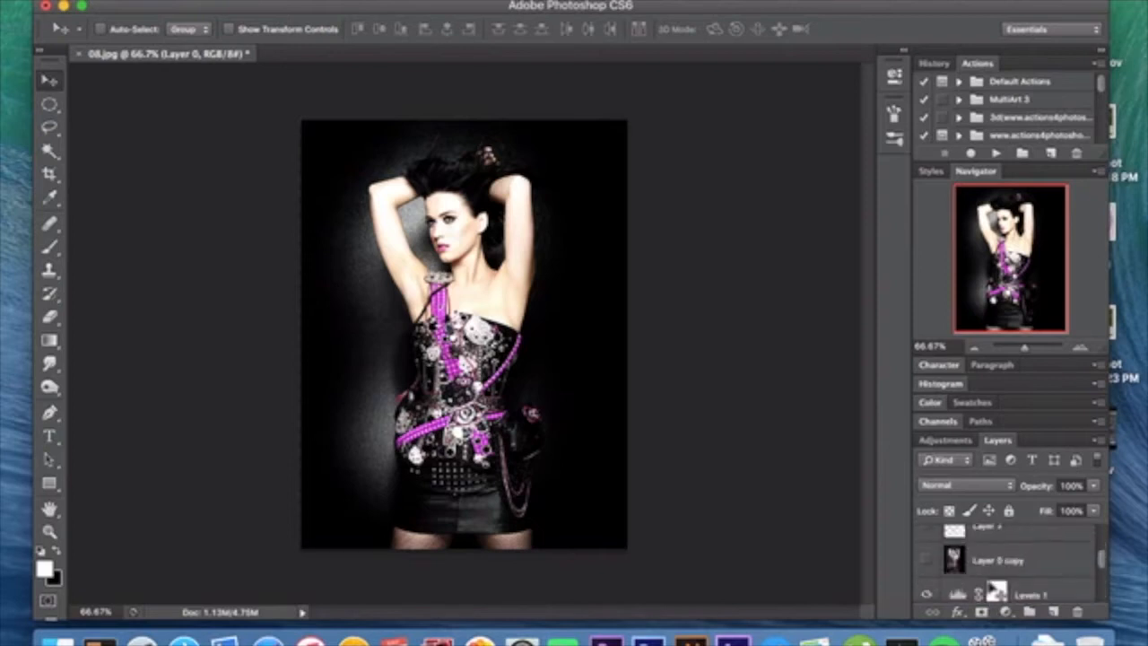
click(995, 563)
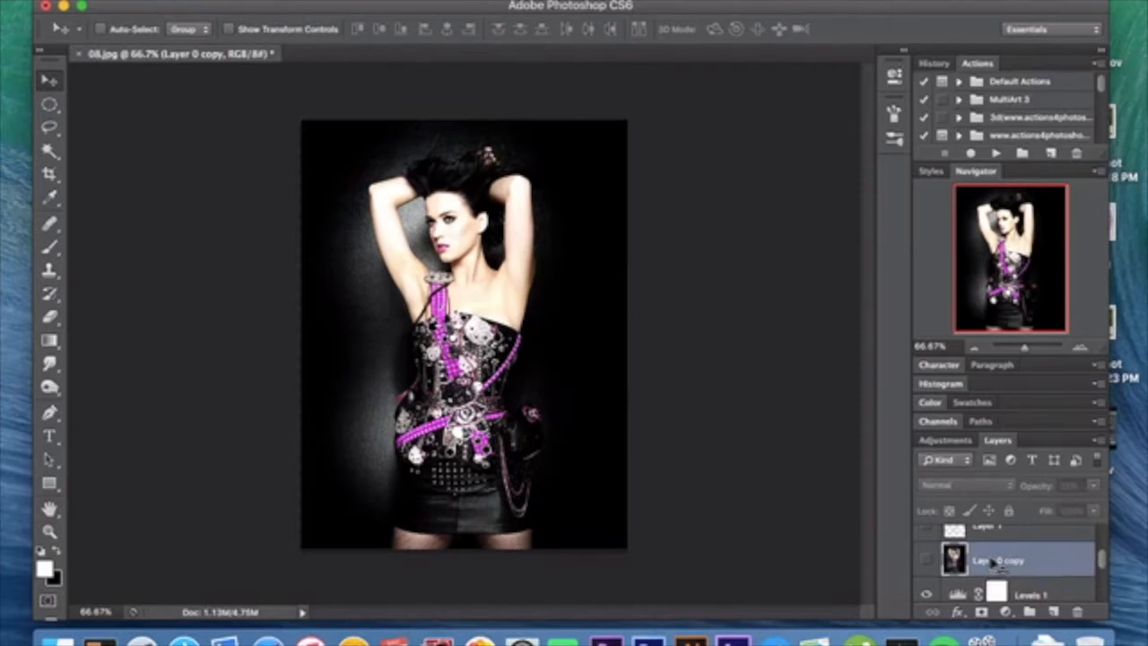
click(927, 560)
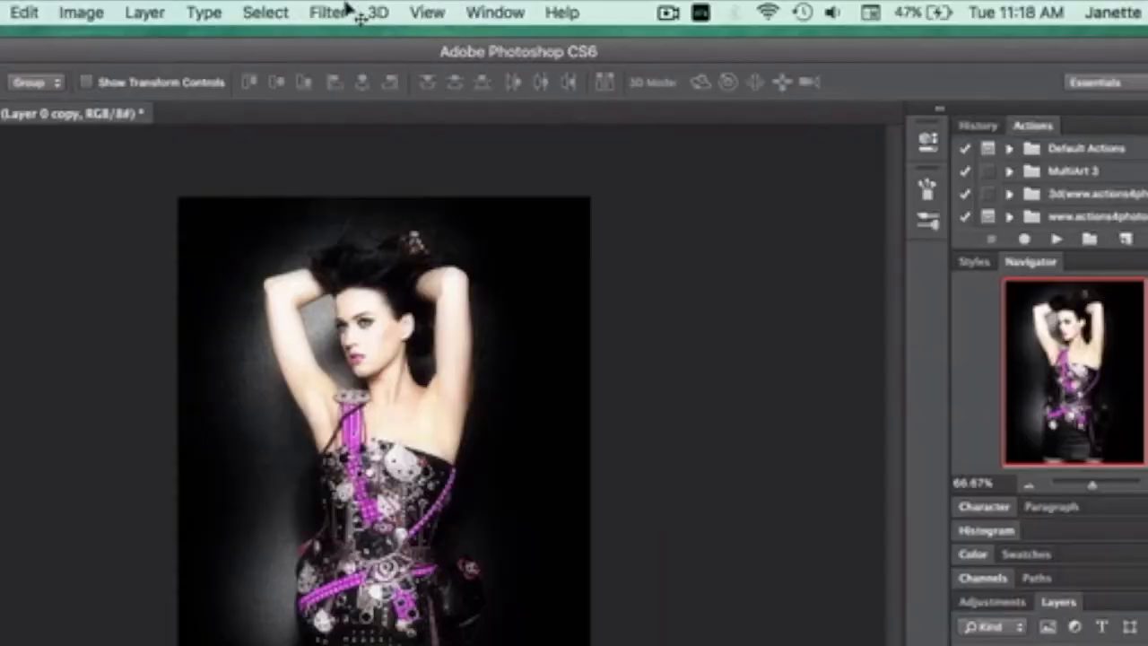
Step: Check the Gaussian Blur settings for Layer 0 copy without applying the filter
click(343, 14)
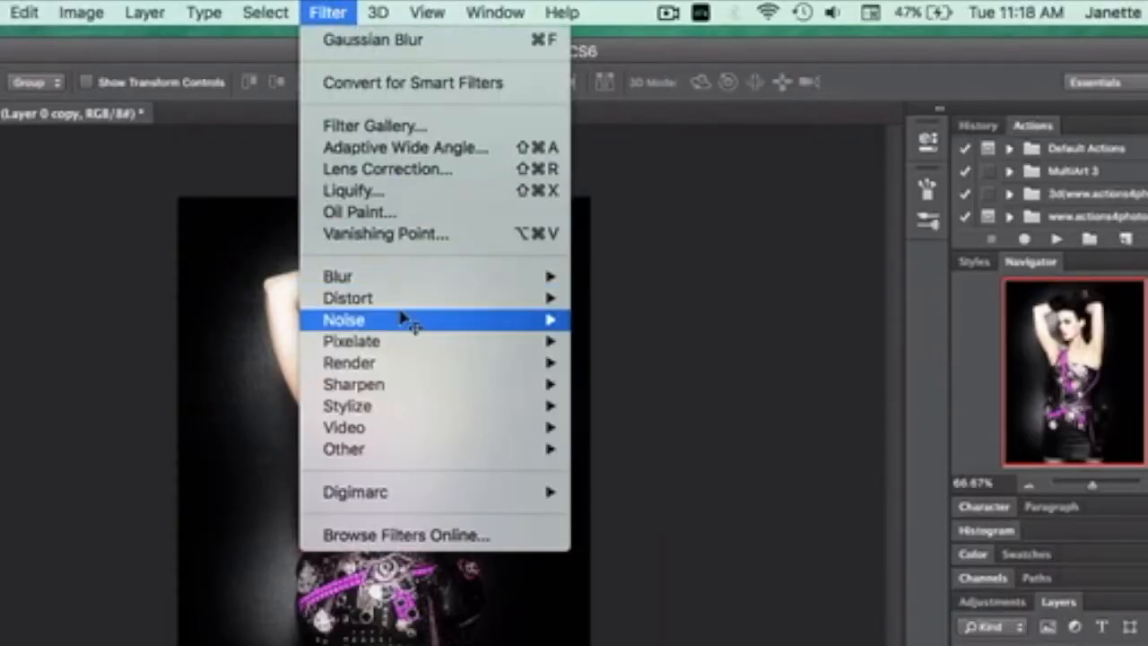
mouse_move(415, 279)
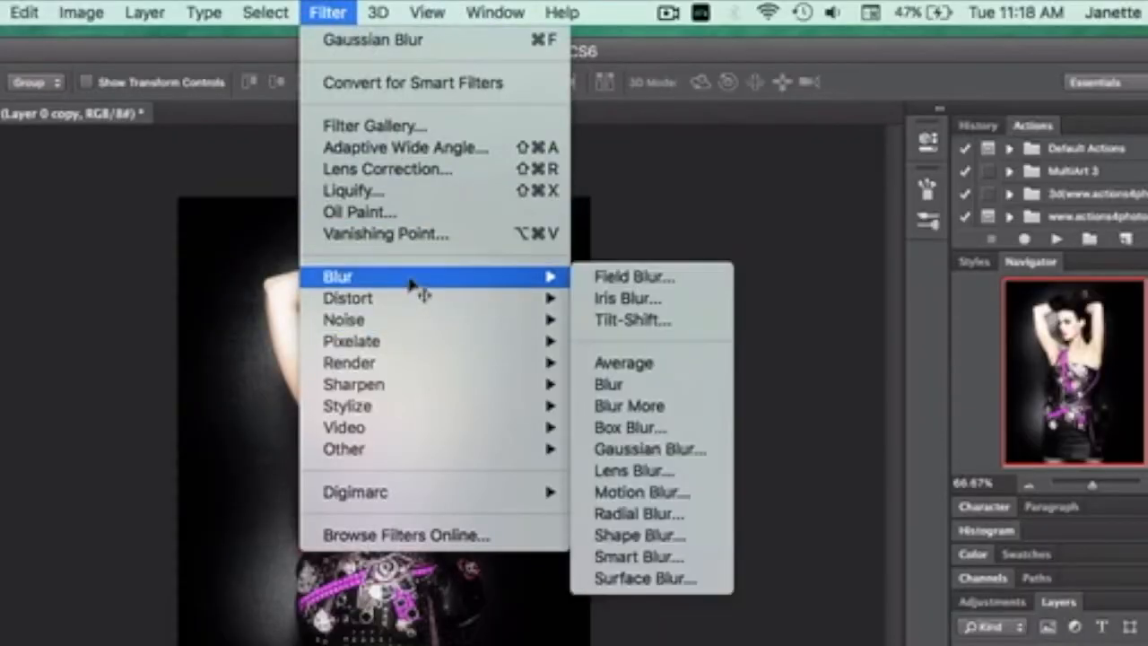
click(633, 456)
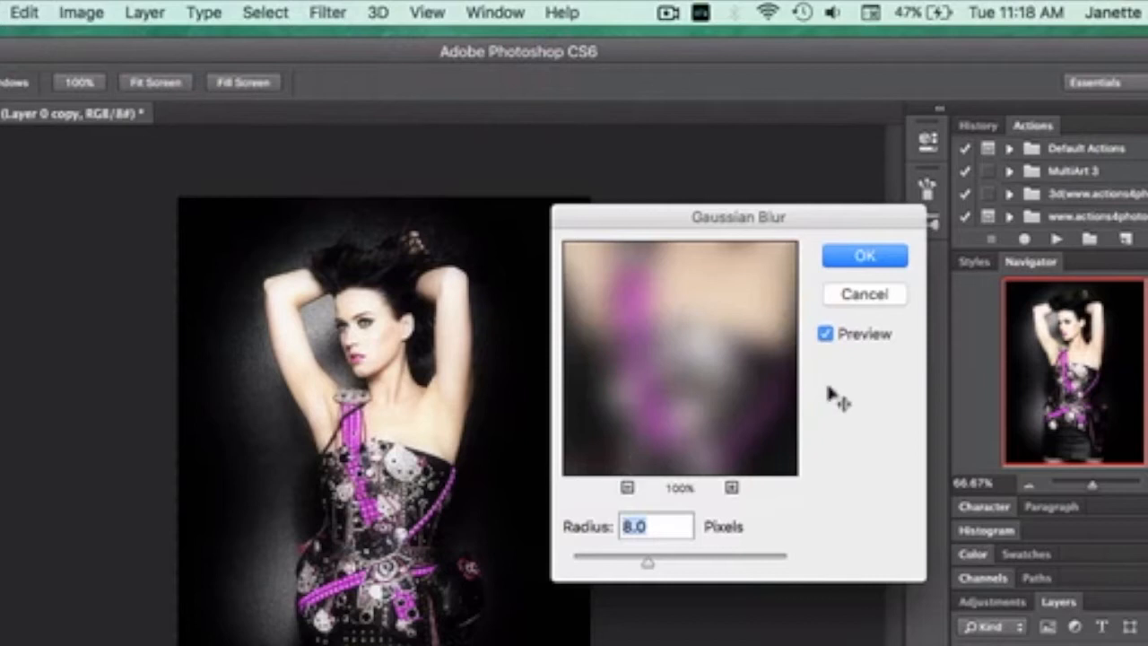
click(851, 295)
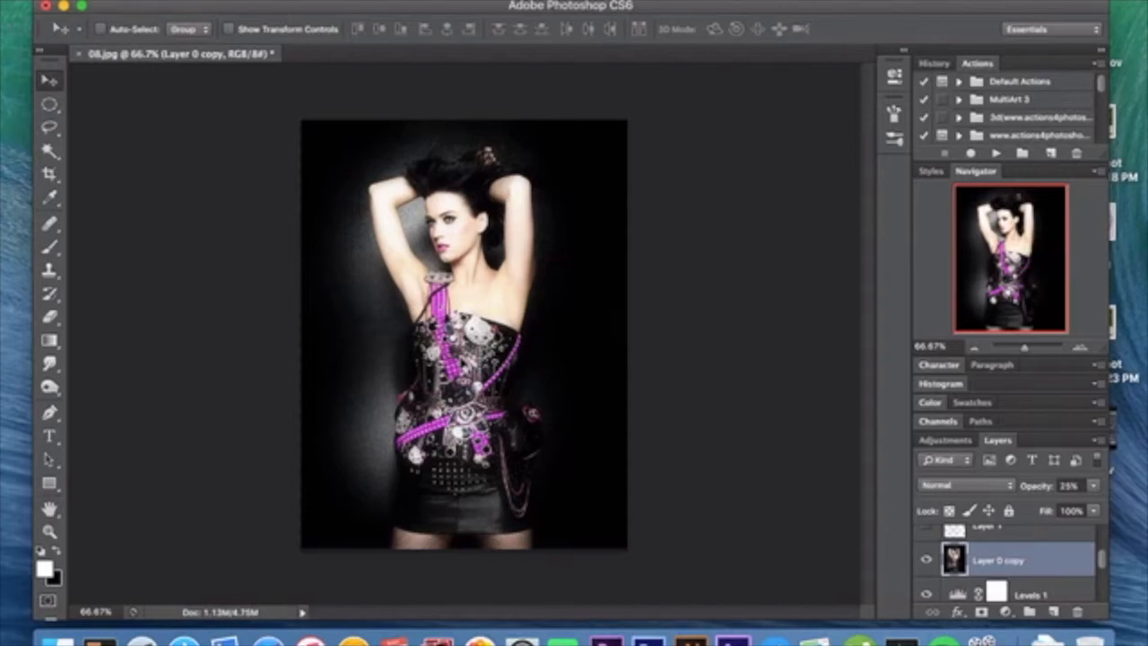
Step: Activate the Brush tool with the 767 px smoke brush and add a new layer above Layer 0 copy
click(47, 249)
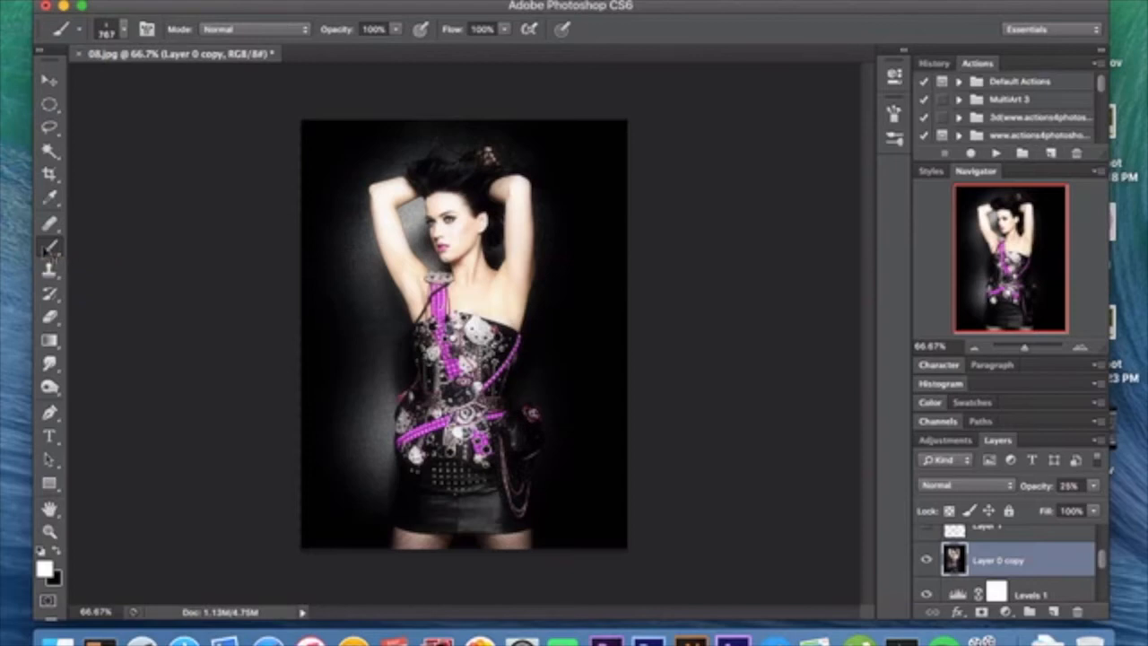
click(123, 29)
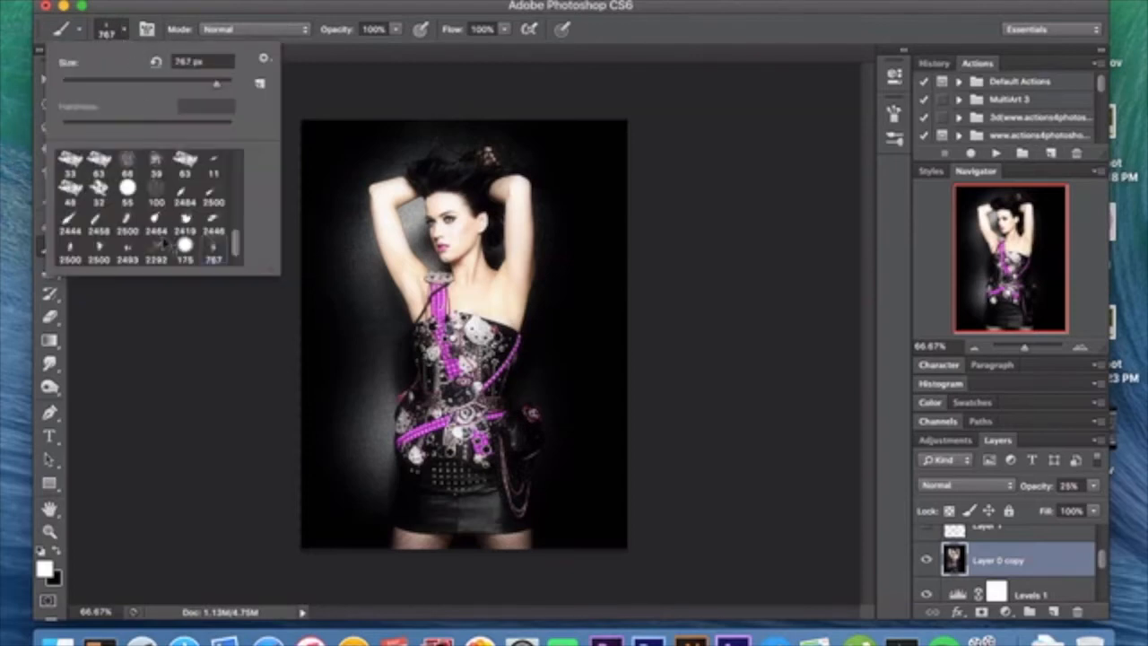
scroll(164, 235, down, 1)
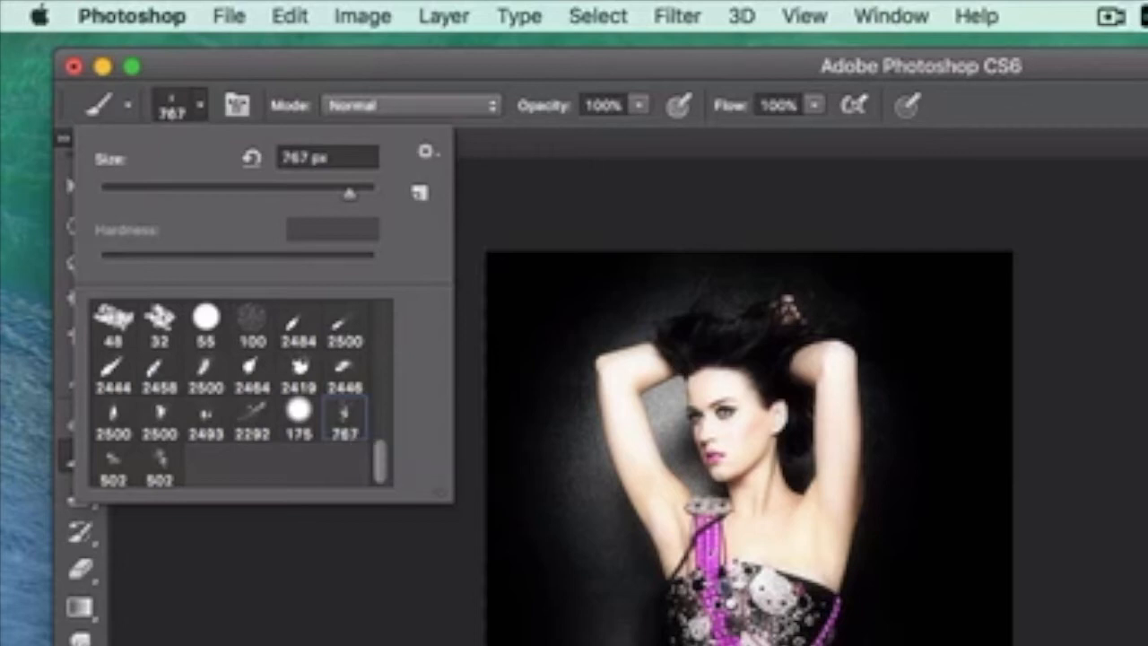
click(1052, 612)
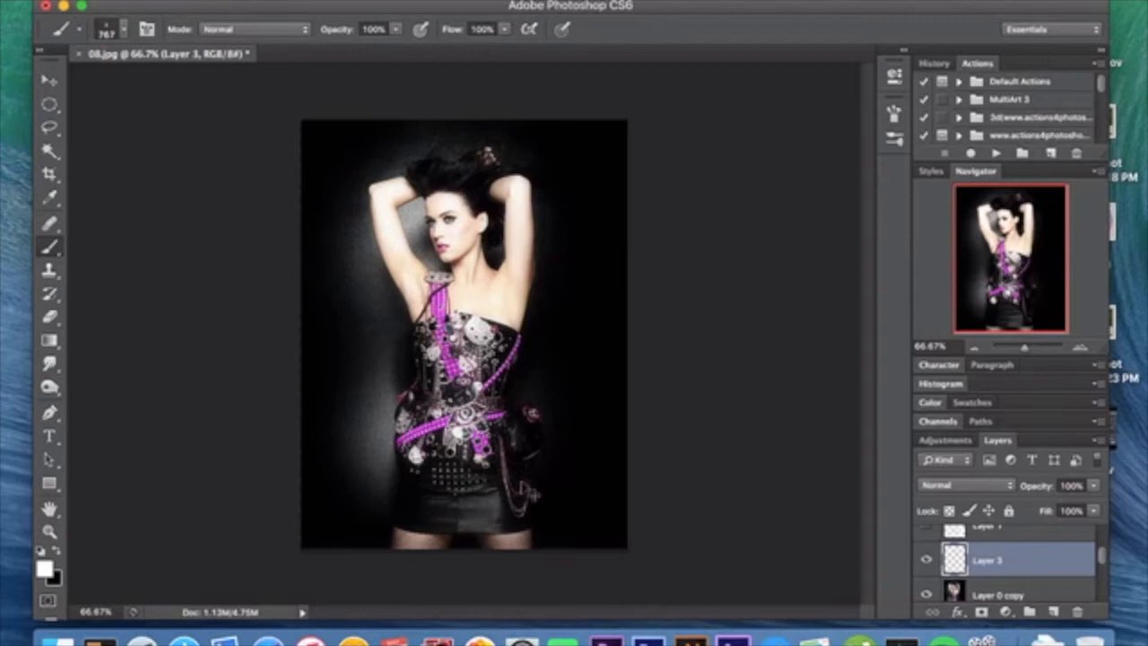
Step: Try stamping white smoke around the skirt and waist on the new layer, and delete that trial layer
click(531, 490)
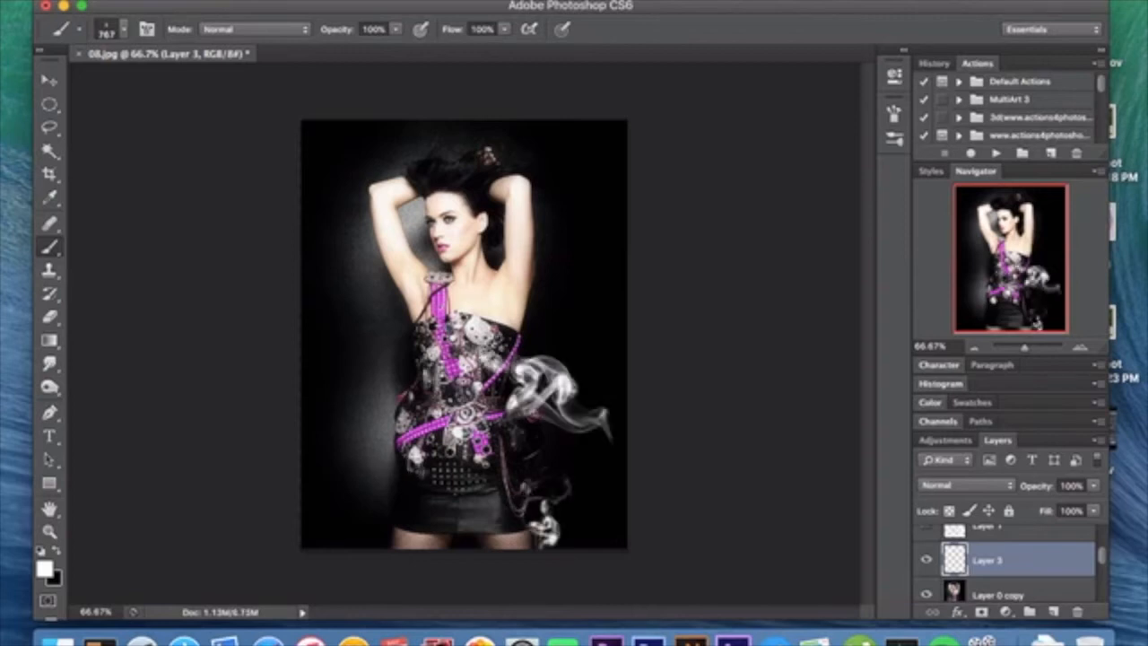
click(416, 466)
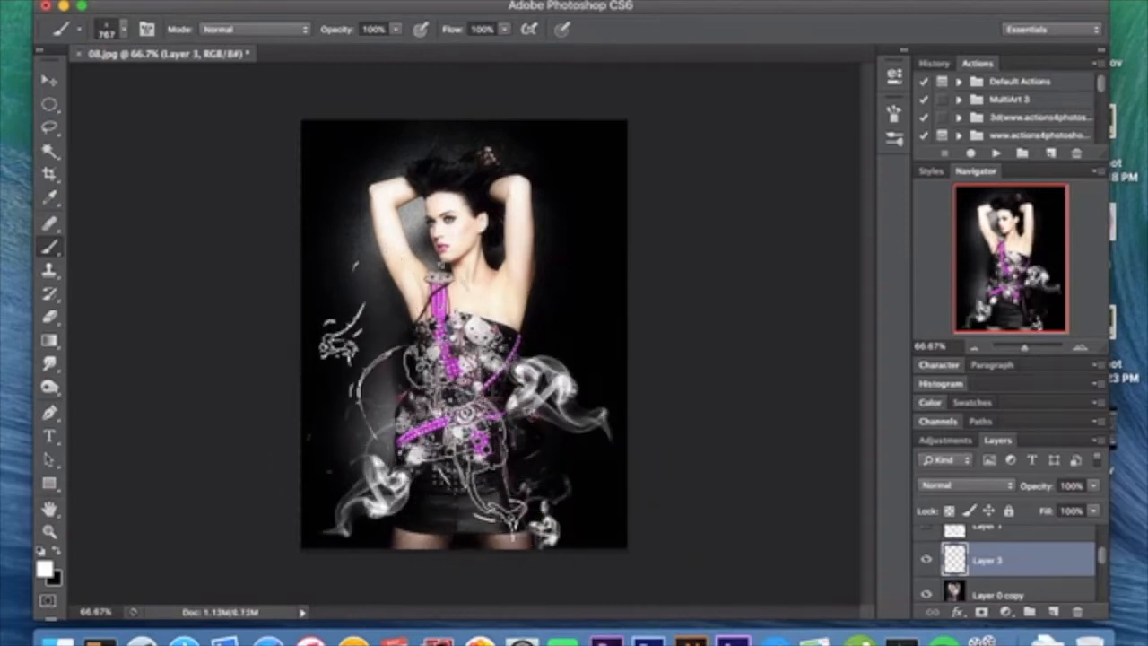
click(428, 398)
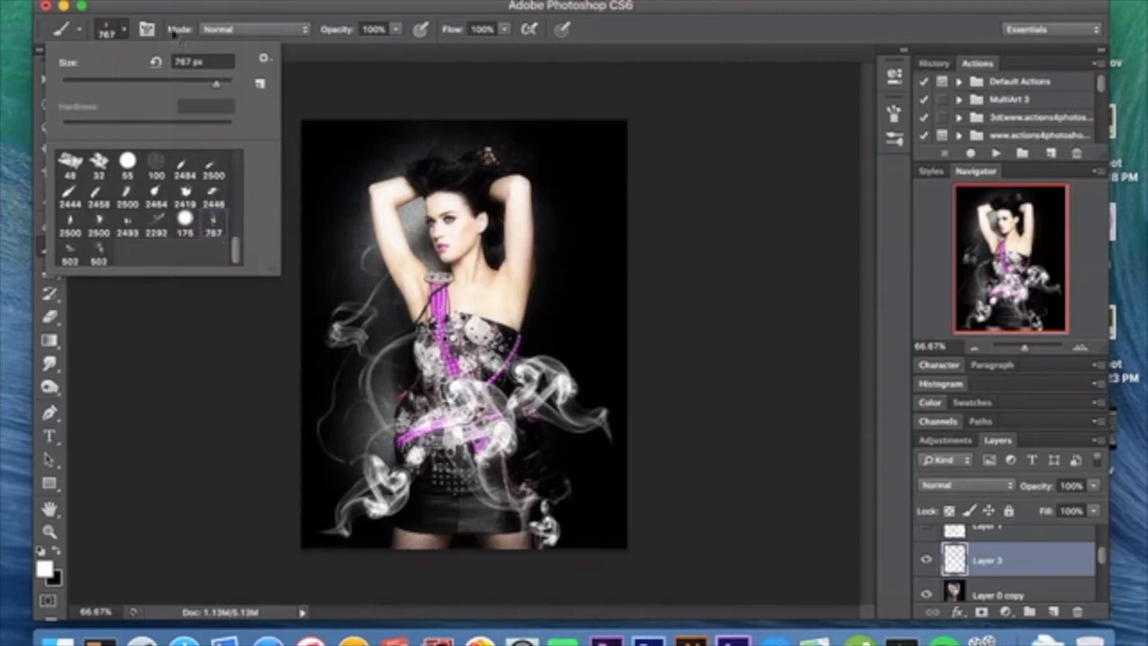
click(124, 34)
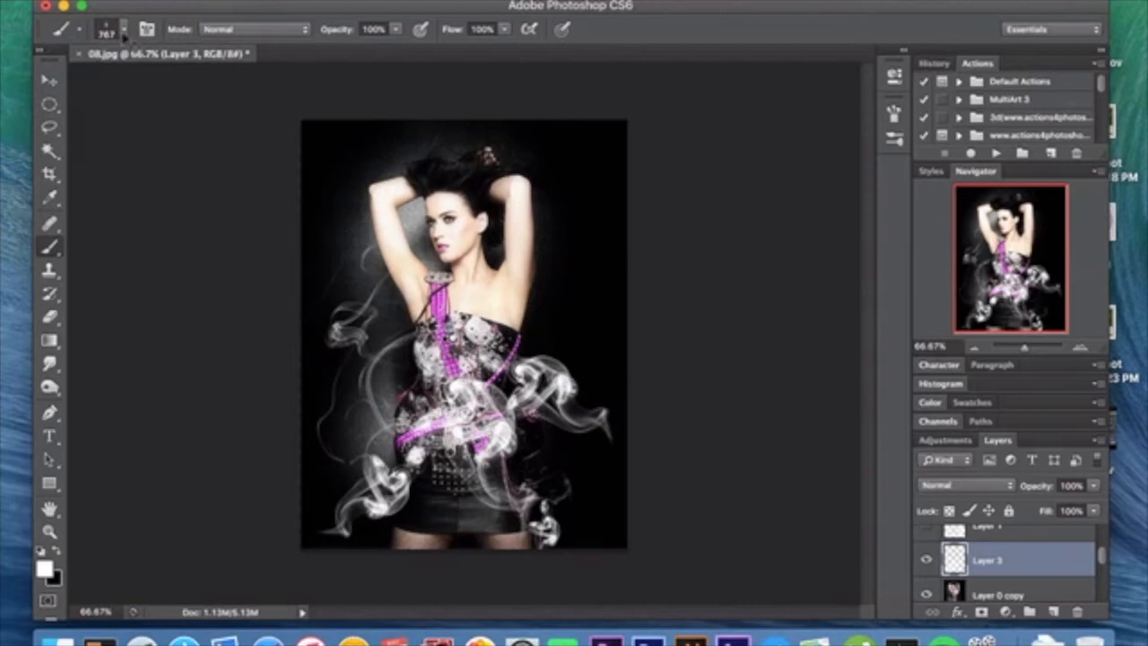
key(Delete)
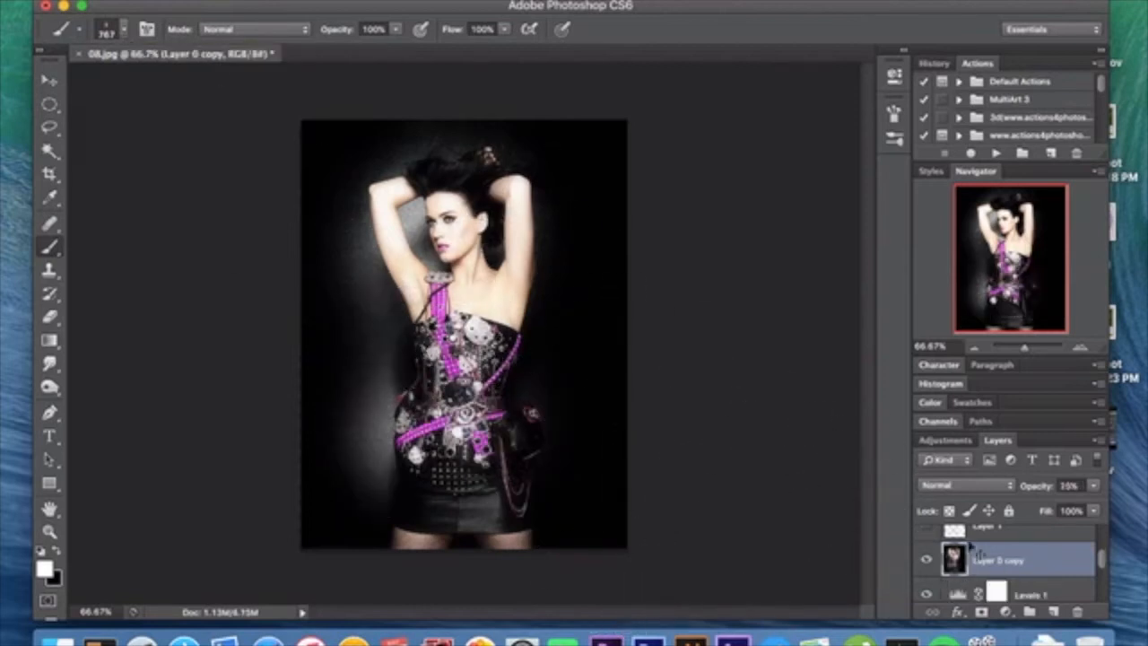
Step: Show Layer 1 with the smoke and Layer 2 with the background splatter, and select Layer 2
scroll(971, 552, up, 2)
click(926, 568)
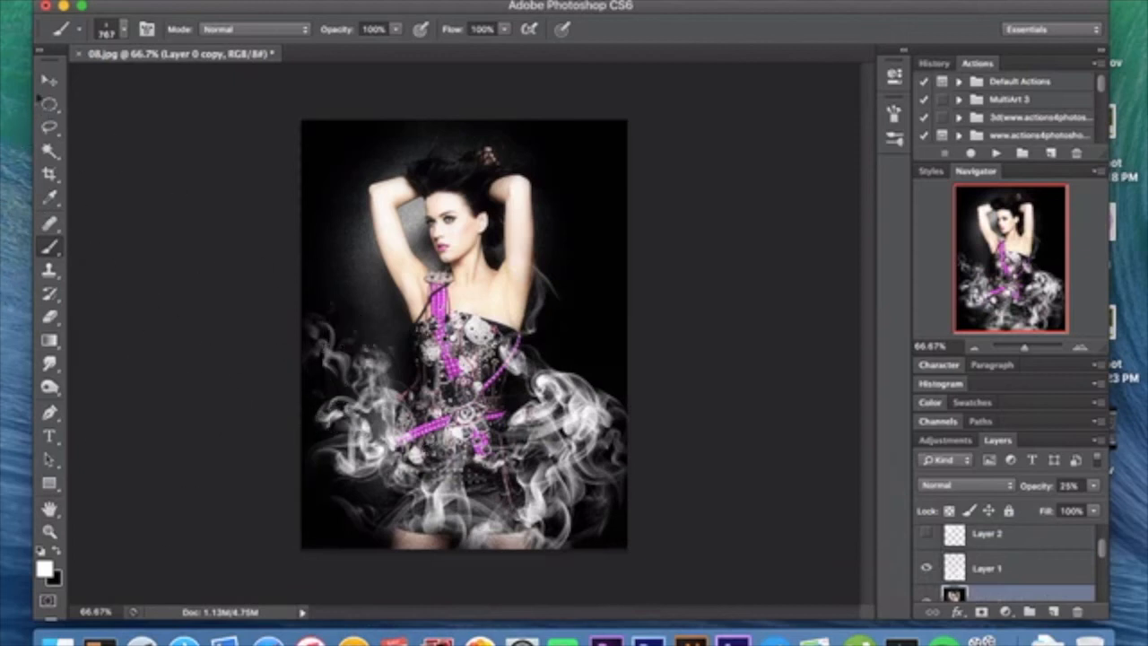
click(51, 80)
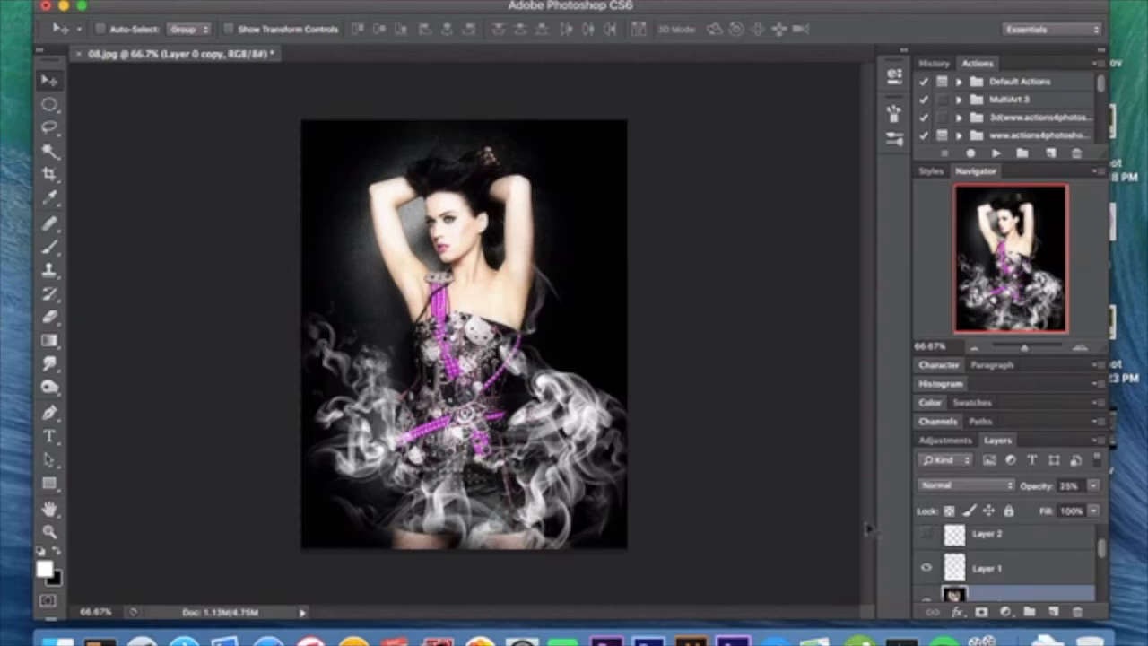
click(926, 534)
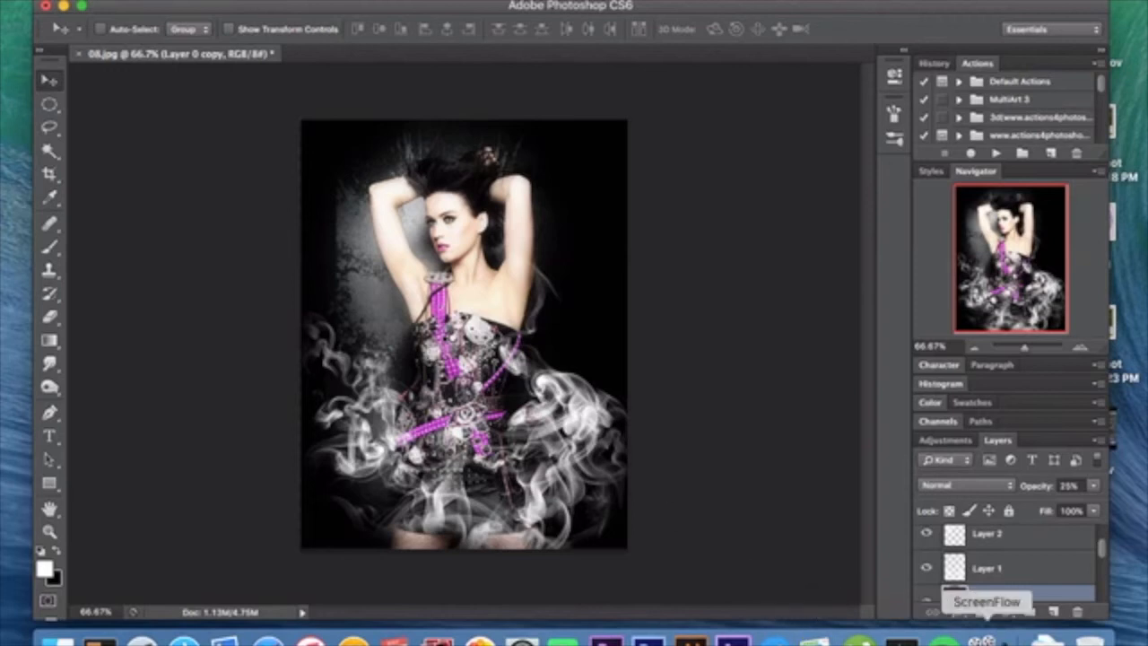
click(1014, 574)
click(1014, 536)
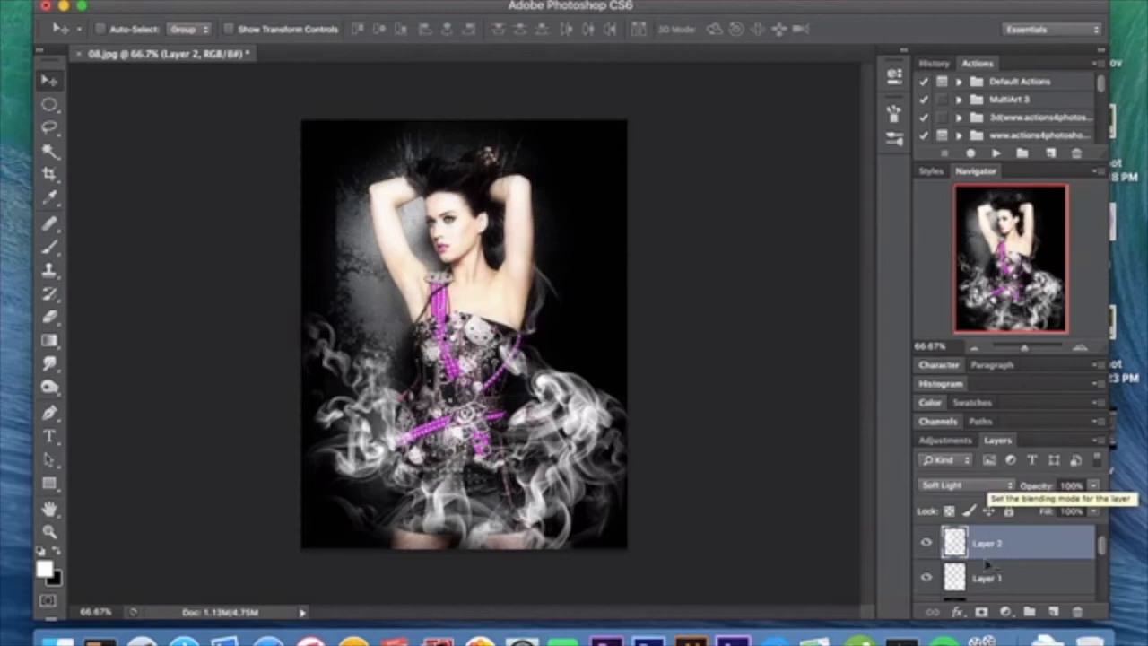
scroll(992, 579, up, 1)
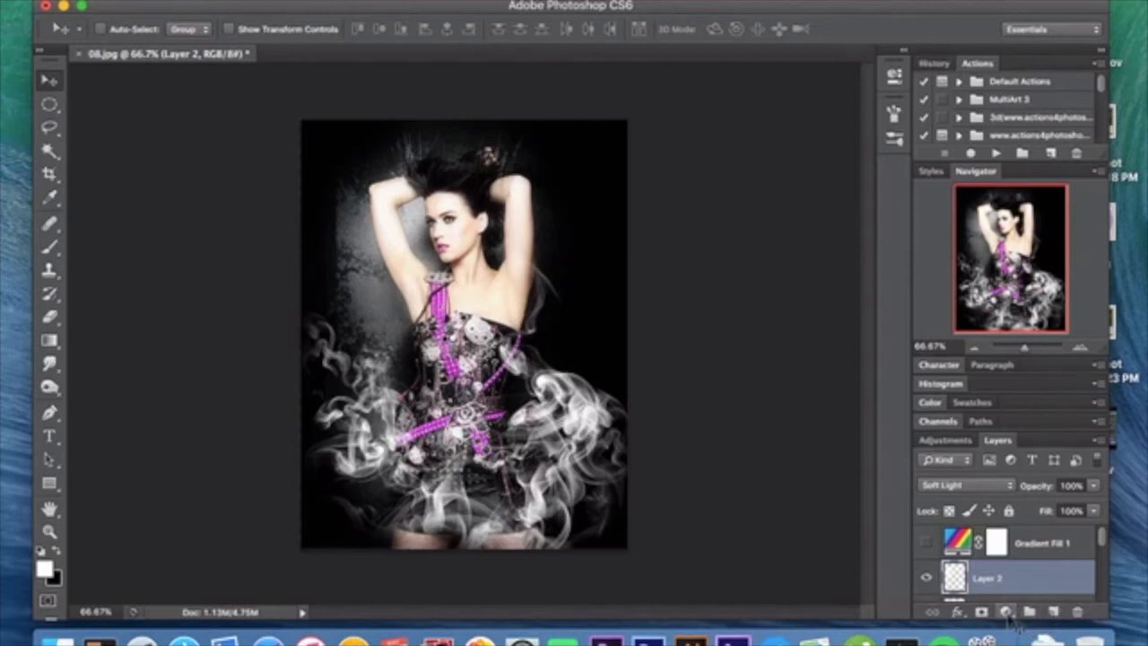
click(1007, 612)
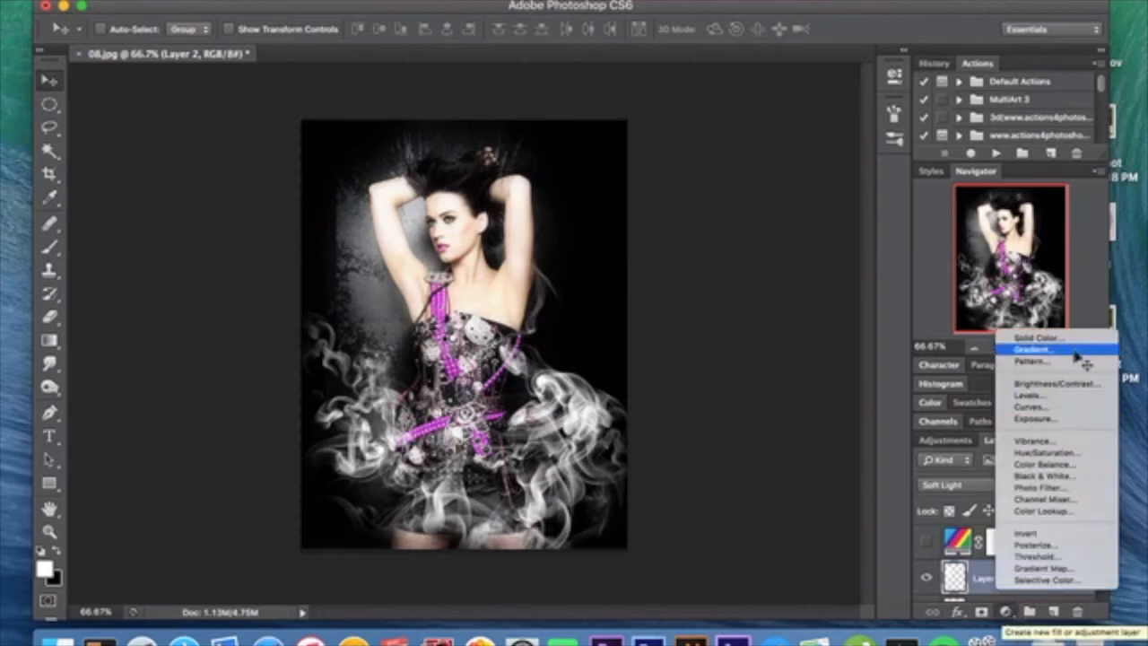
click(898, 583)
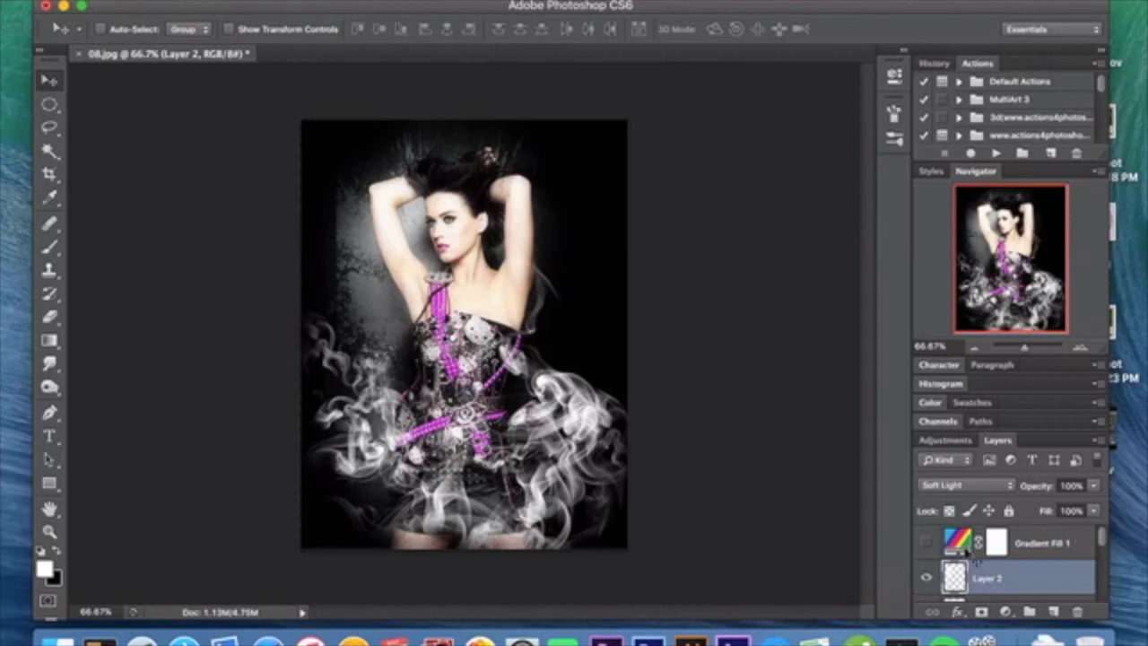
Step: Review the fill settings and Spectrum gradient of the Gradient Fill 1 layer, accept them, and show the layer
double_click(957, 540)
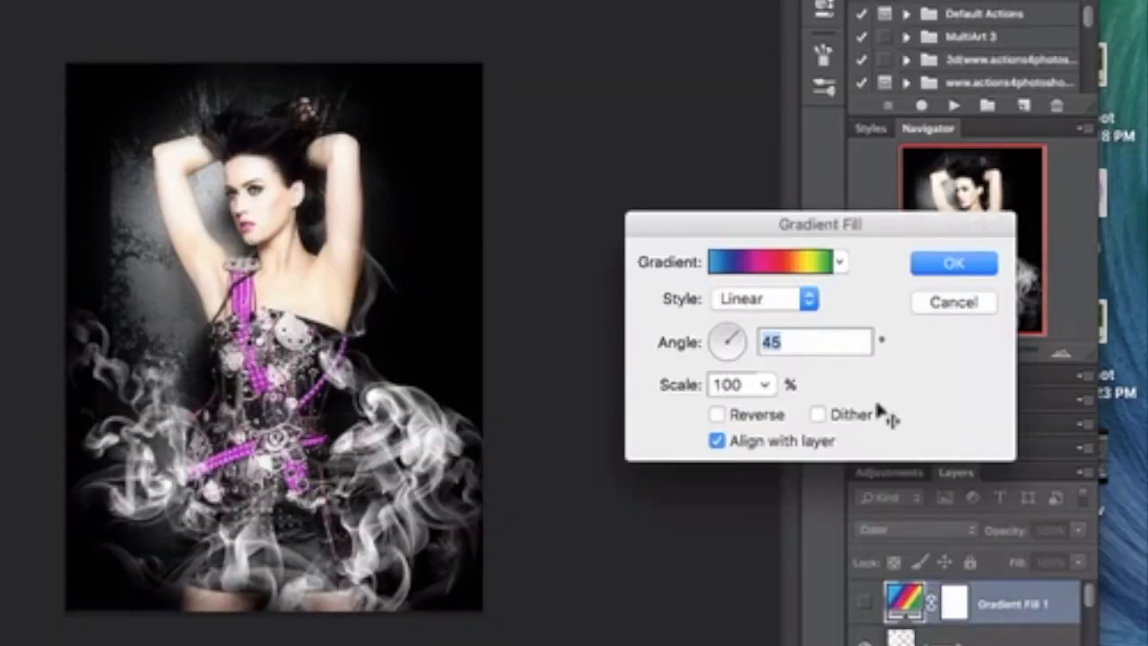
click(811, 269)
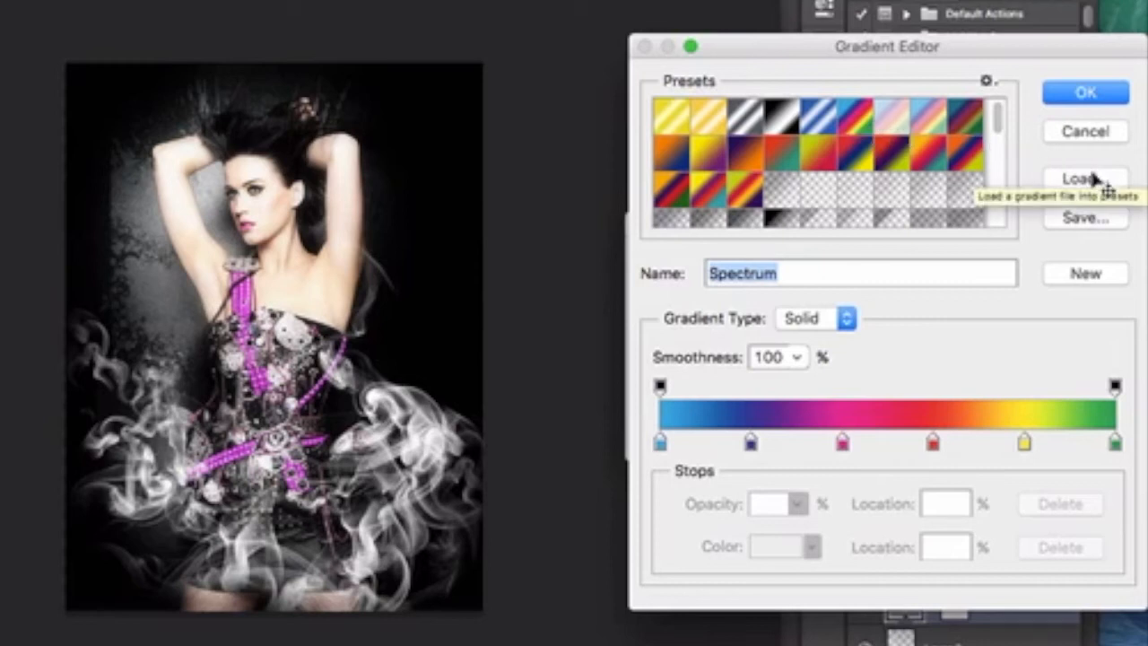
click(1119, 101)
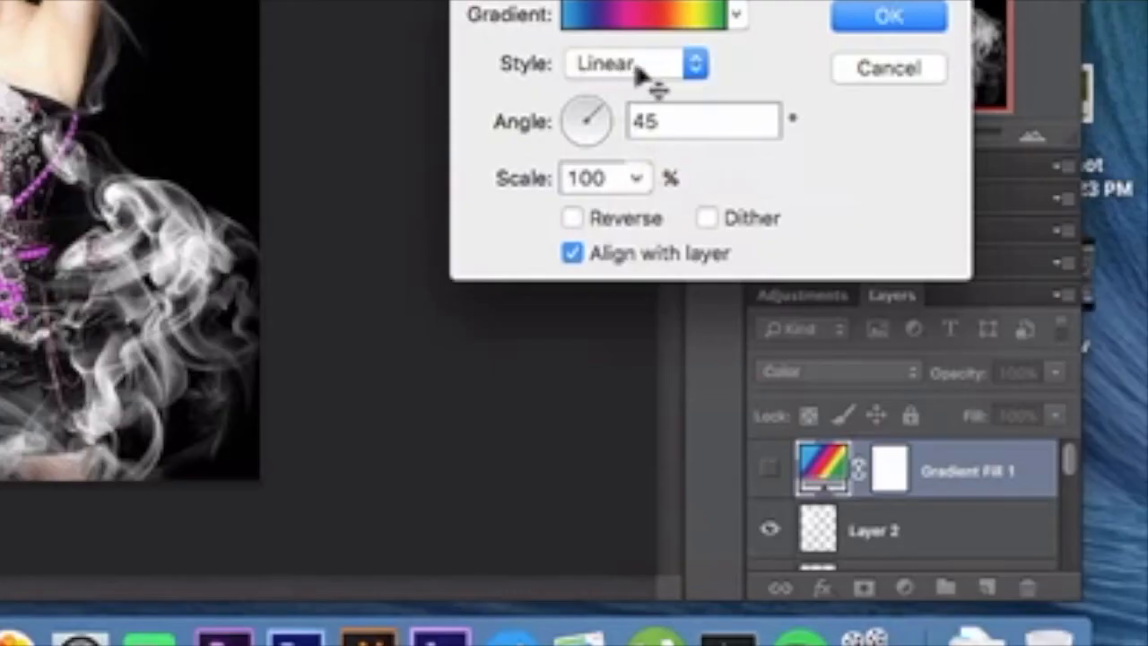
click(901, 14)
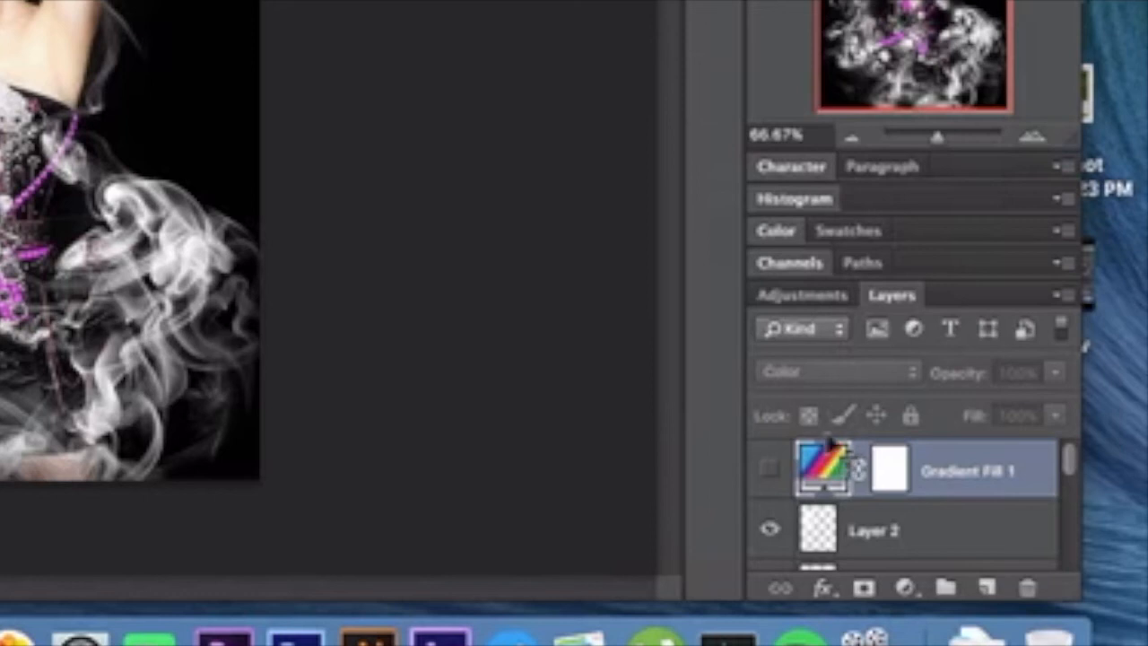
click(770, 467)
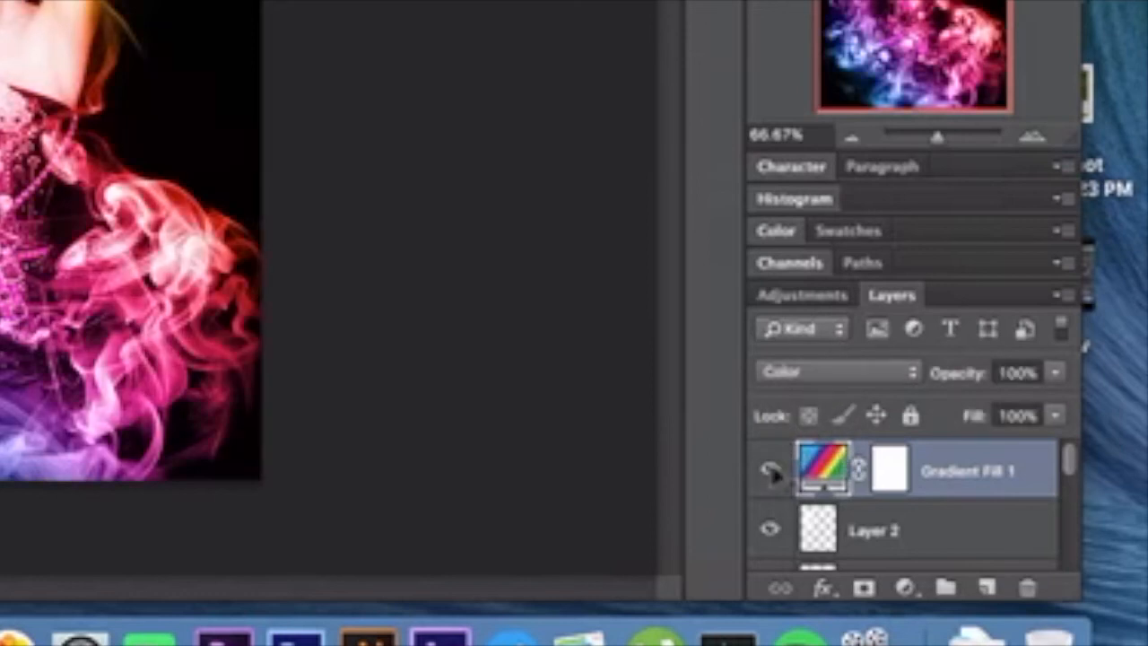